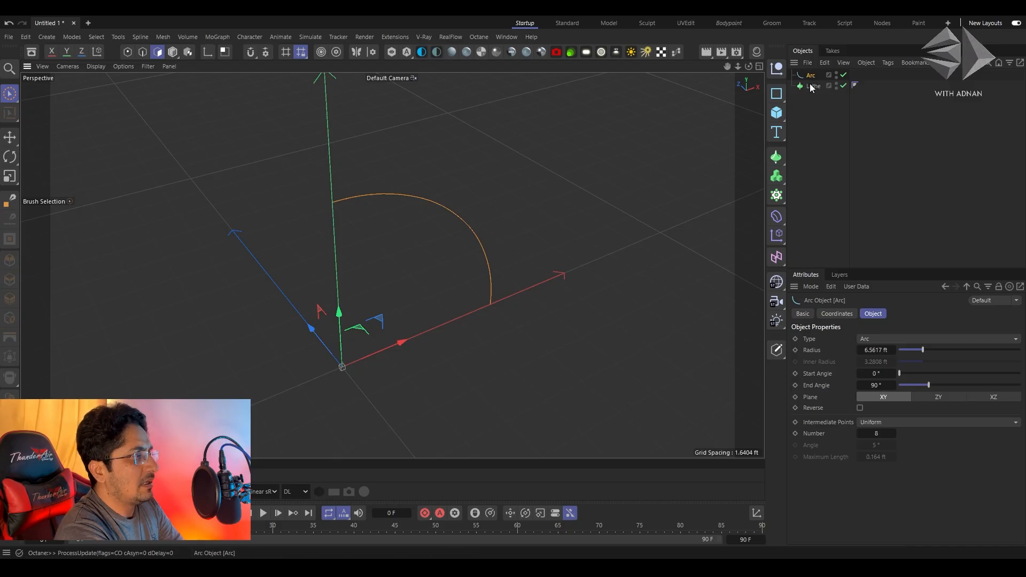
Nest the Arc spline inside the Lathe generator so the arc revolves into a dome
left_click_drag(427, 212, 416, 230, "alt")
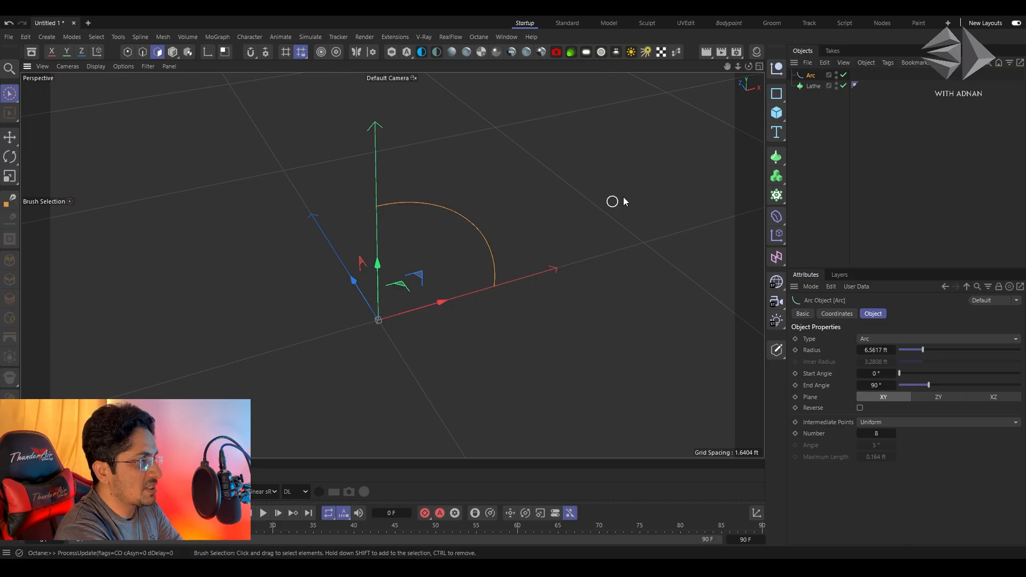
left_click_drag(812, 78, 815, 130)
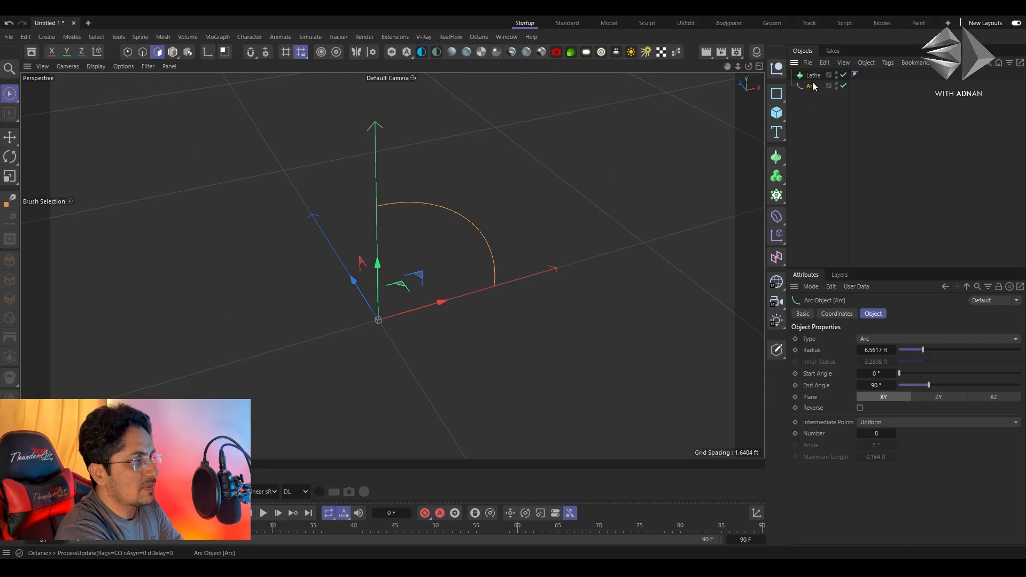
left_click(813, 76)
left_click(811, 85)
left_click(813, 77)
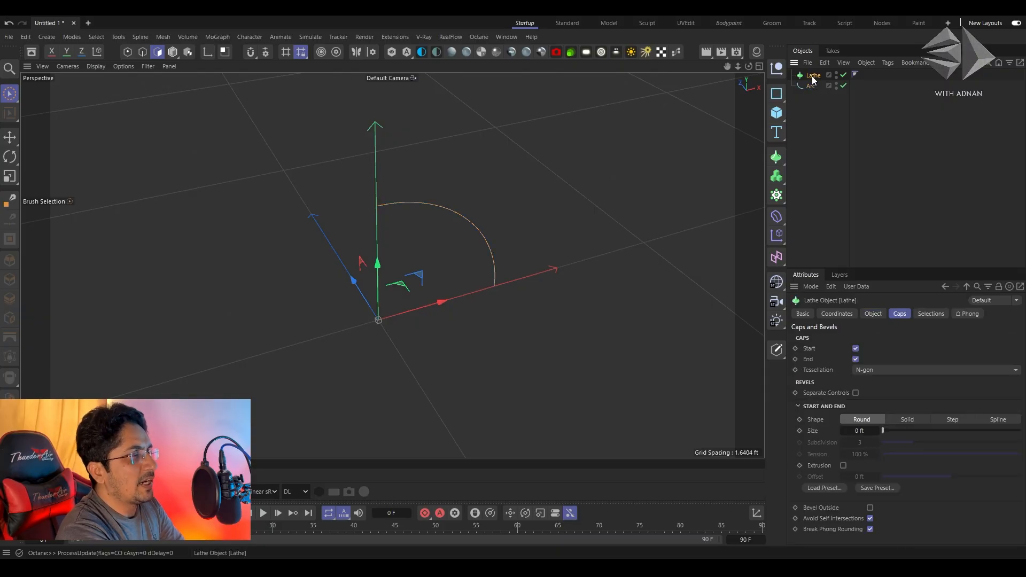
left_click_drag(811, 85, 815, 75)
scroll(407, 225, "up", 5)
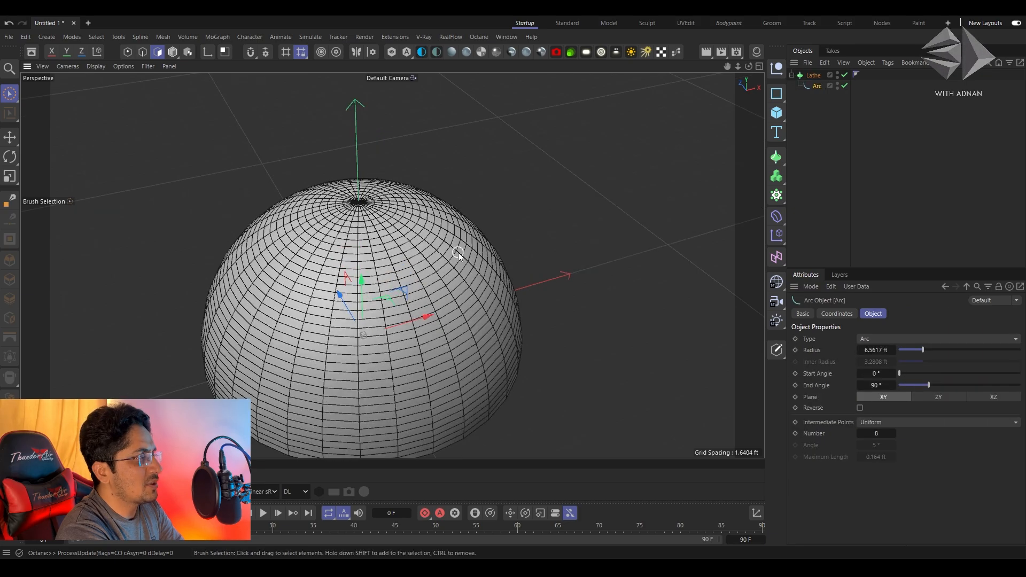
Examine the lathed arc from above and from the side, comparing it with the bare arc by toggling the Lathe off and on
left_click_drag(426, 150, 472, 155, "alt")
left_click_drag(448, 197, 412, 154, "alt")
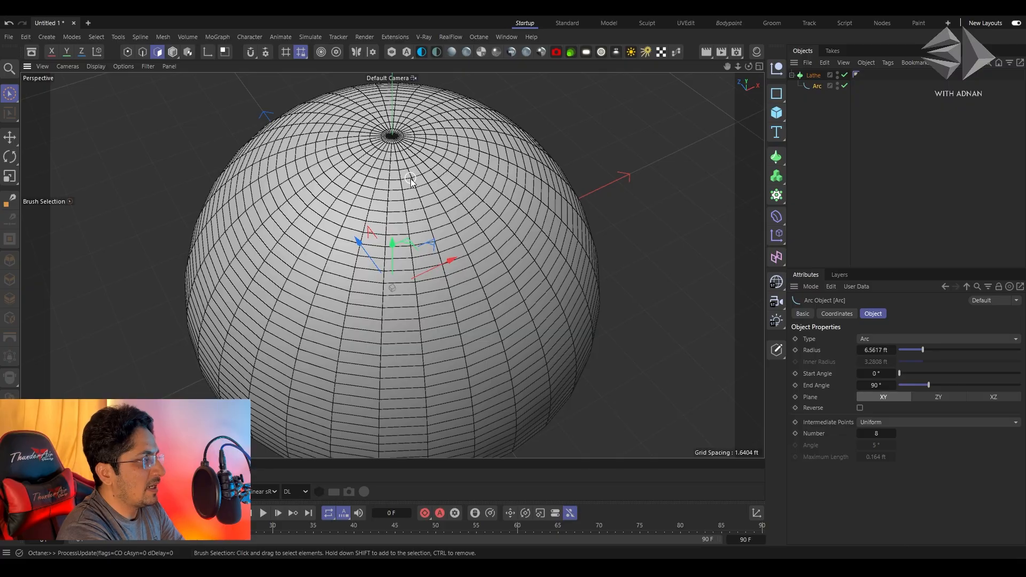
left_click_drag(463, 349, 456, 209, "alt")
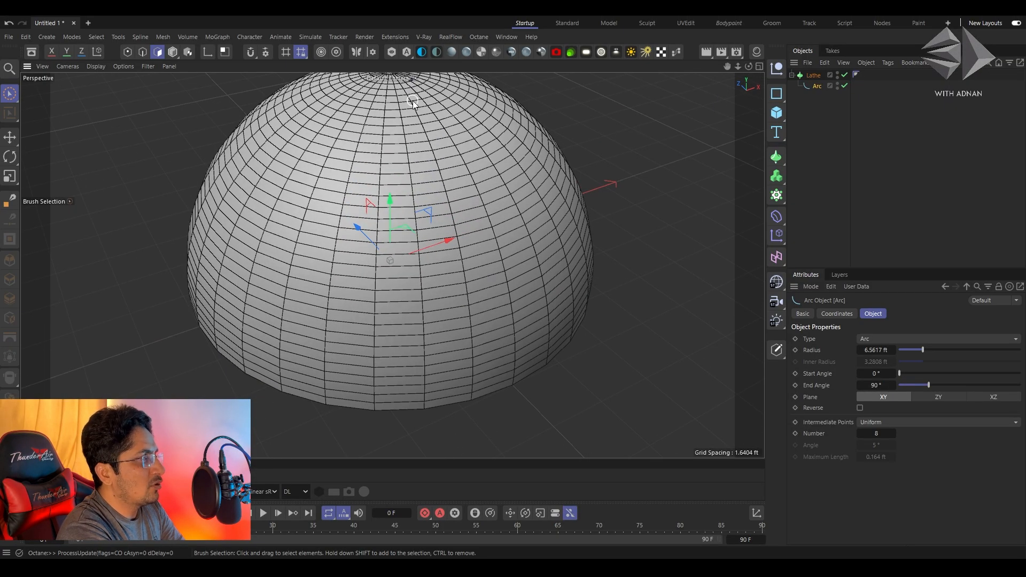
left_click_drag(336, 180, 388, 198, "alt")
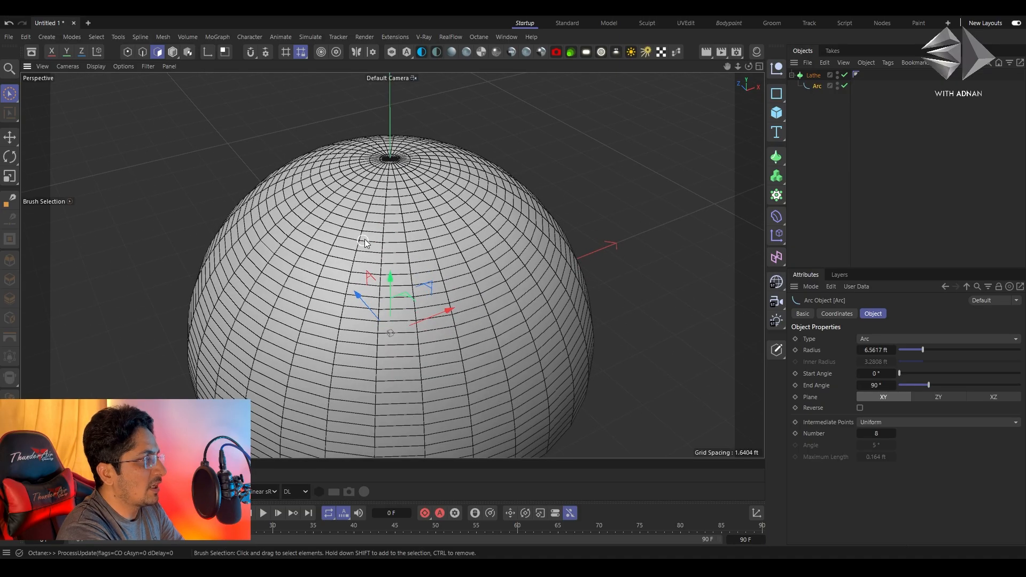
left_click(845, 75)
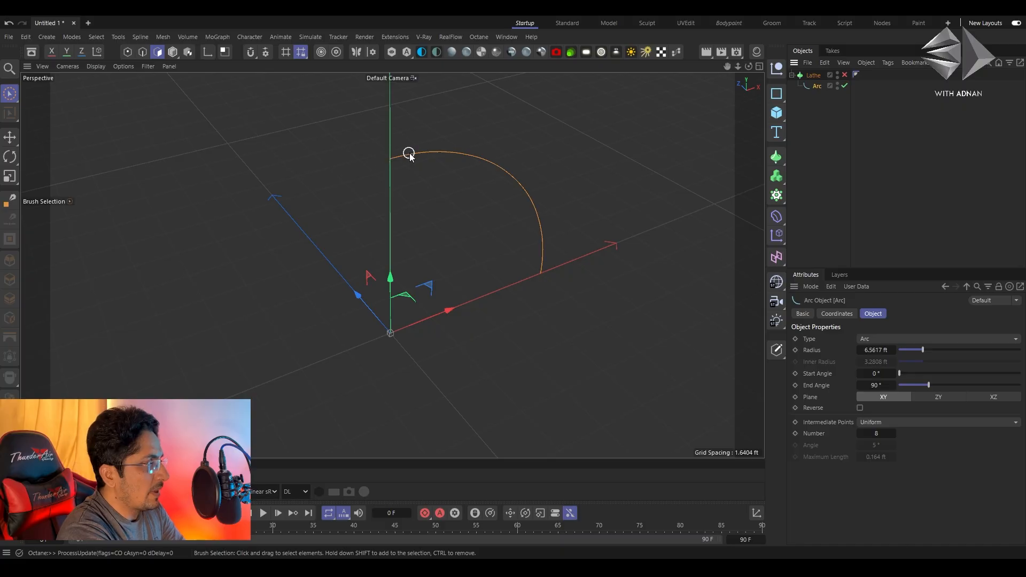
left_click(846, 75)
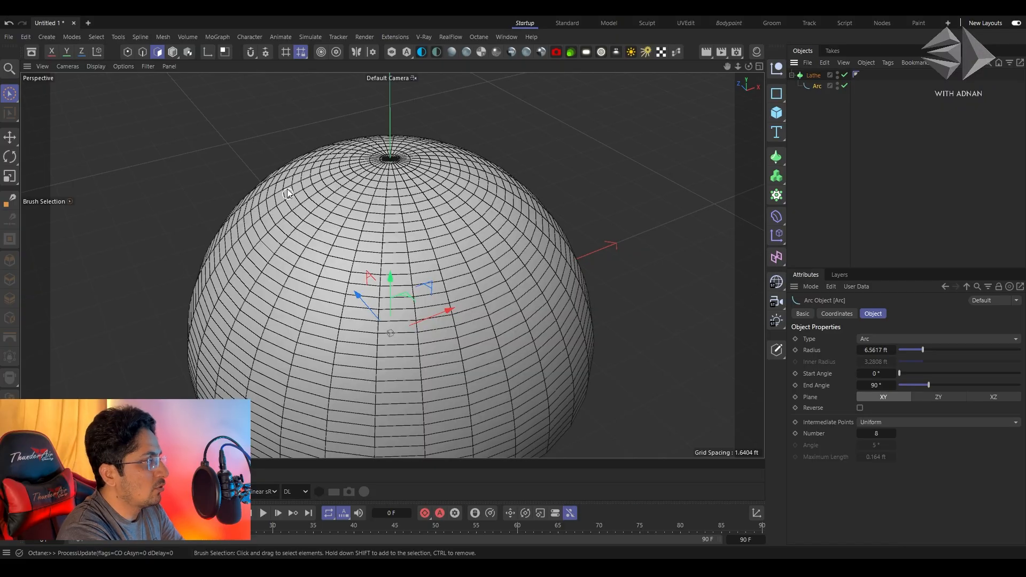
left_click_drag(518, 280, 475, 159, "alt")
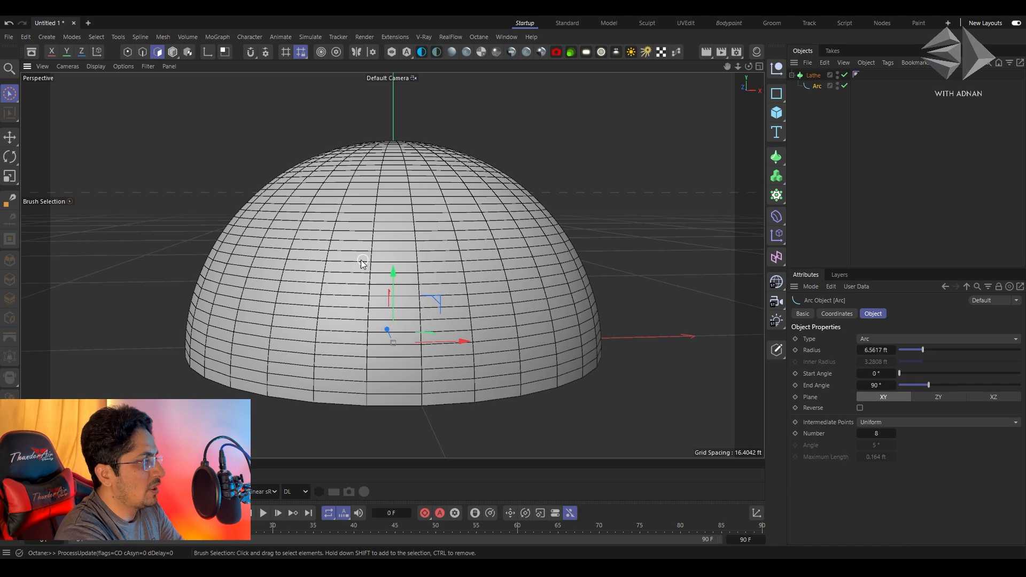
Take the Arc spline out of the Lathe and delete it
scroll(428, 236, "down", 2)
middle_click_drag(317, 207, 344, 246, "alt")
left_click_drag(345, 247, 450, 278, "alt")
scroll(453, 310, "up", 2)
left_click_drag(809, 88, 816, 136)
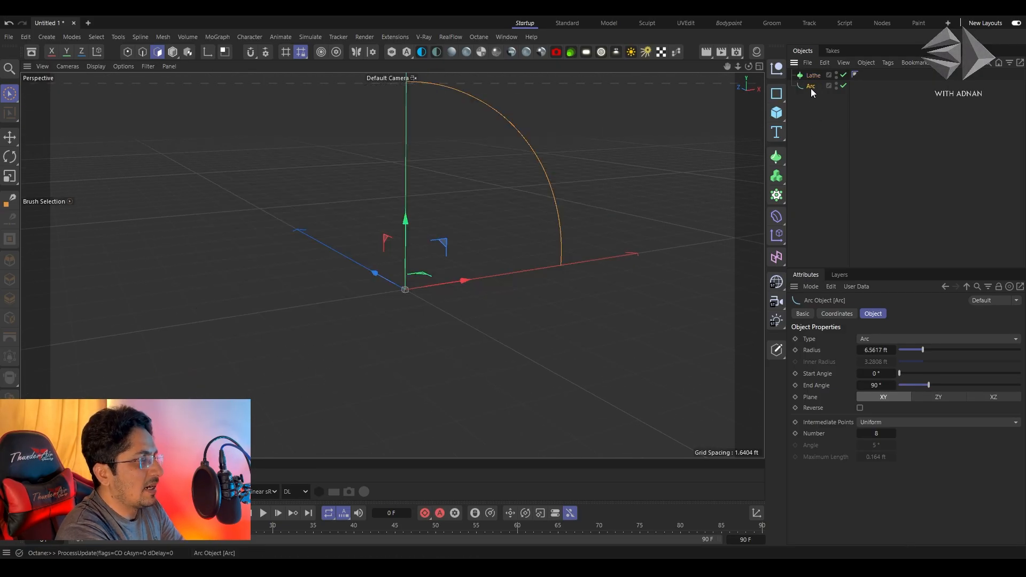
key("Delete")
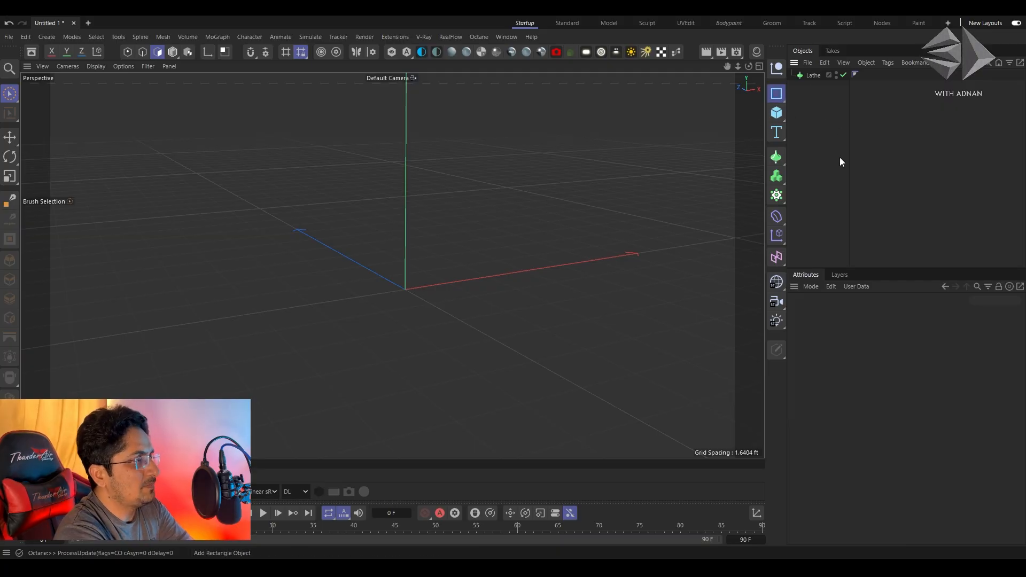
Add a Rectangle spline and nest it inside the Lathe generator
right_click_drag(540, 152, 518, 199, "alt")
middle_click_drag(506, 204, 501, 225, "alt")
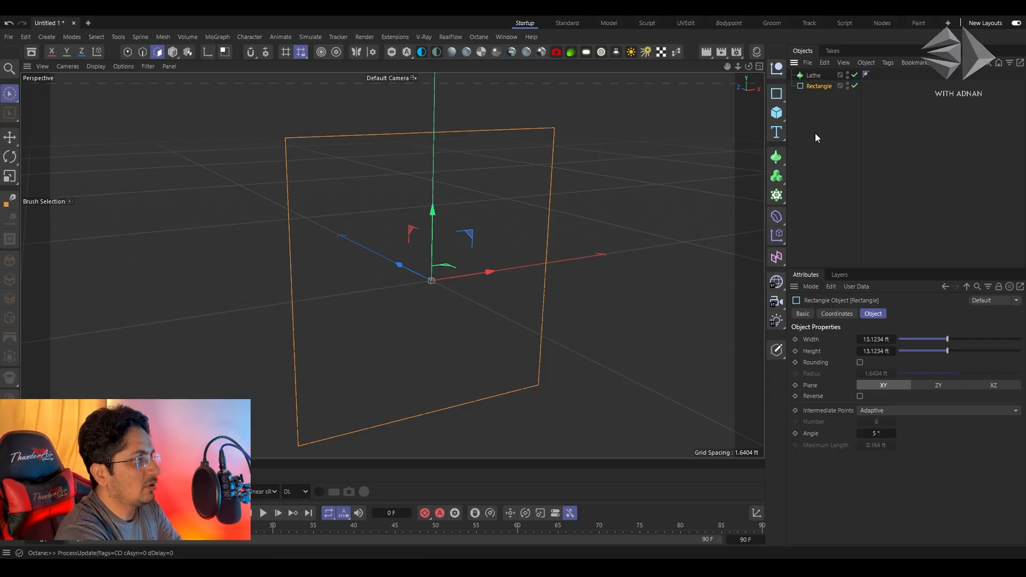
left_click_drag(818, 86, 809, 75)
Examine the lathed rectangle's top, underside and side faces
right_click_drag(540, 217, 513, 214, "alt")
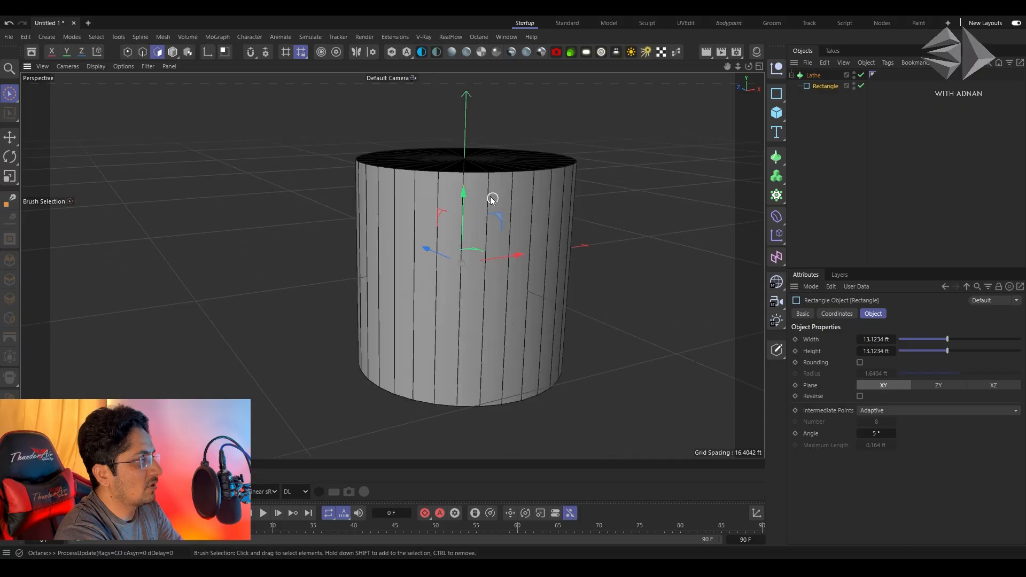
middle_click_drag(448, 180, 442, 264, "alt")
left_click_drag(442, 264, 457, 316, "alt")
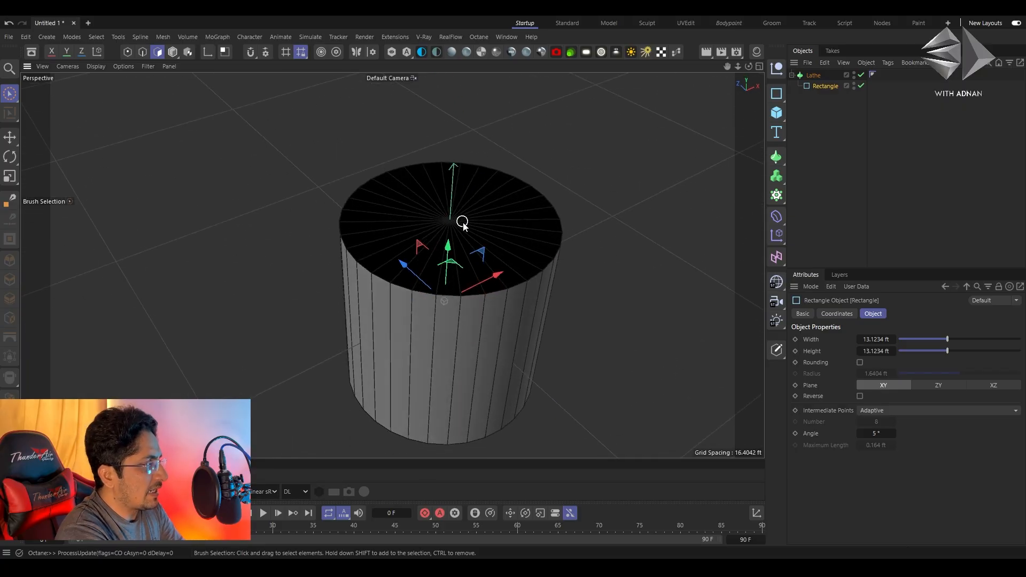
left_click_drag(480, 413, 426, 275, "alt")
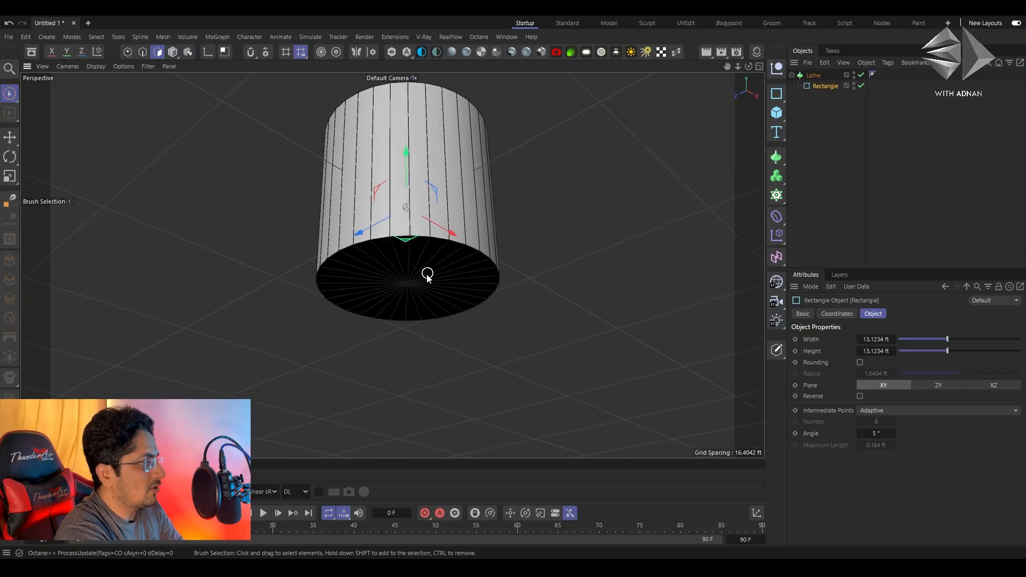
scroll(398, 174, "up", 6)
left_click_drag(451, 155, 421, 244, "alt")
scroll(420, 195, "up", 10)
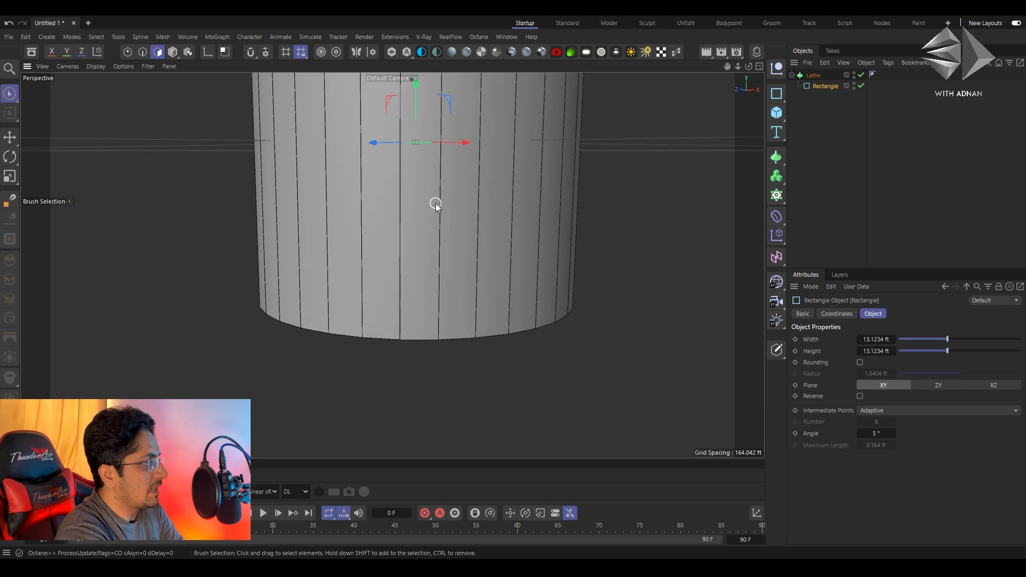
scroll(434, 184, "up", 3)
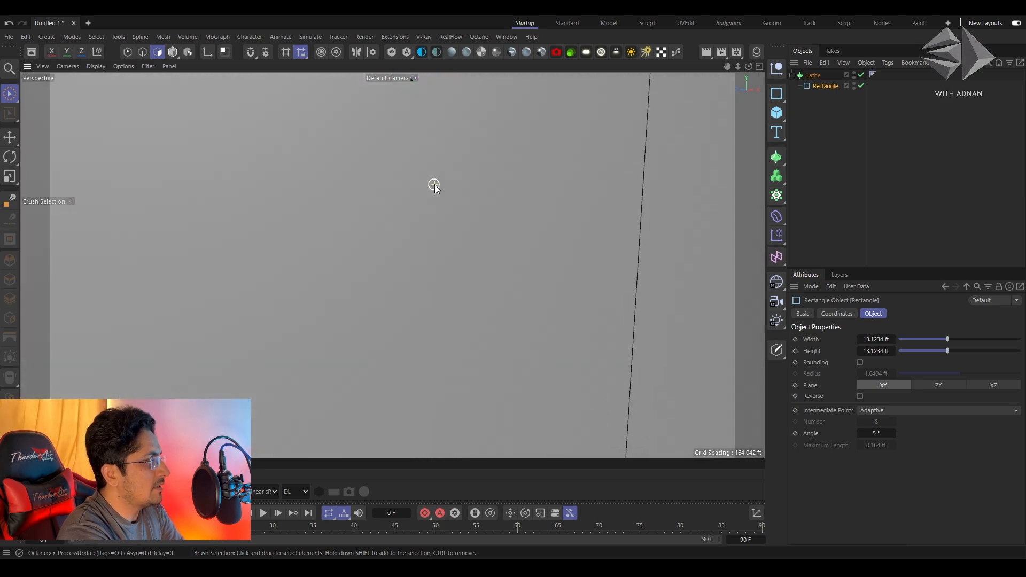
scroll(435, 185, "down", 6)
scroll(434, 185, "up", 5)
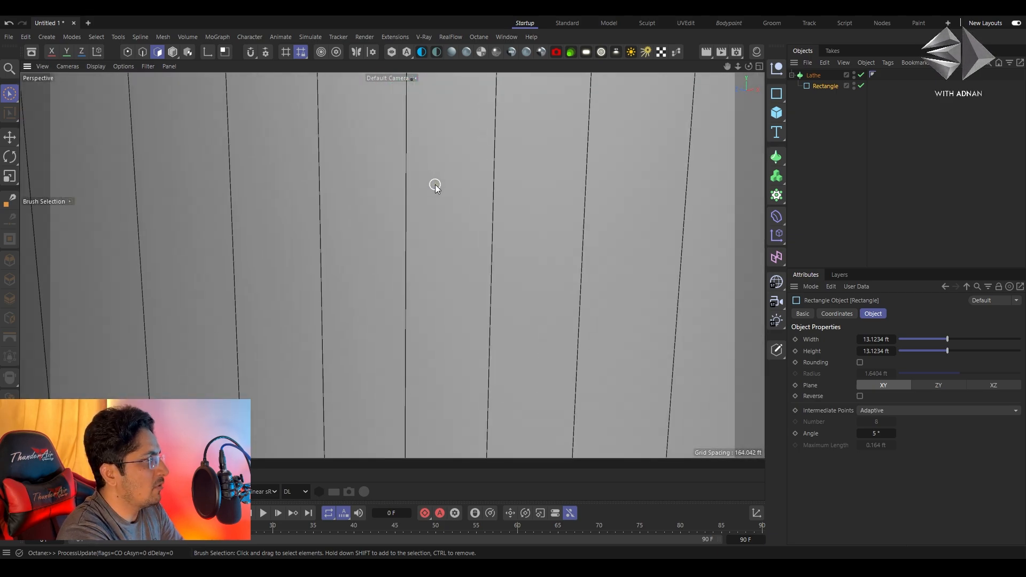
scroll(434, 185, "down", 5)
scroll(435, 185, "up", 6)
scroll(399, 306, "down", 8)
left_click_drag(566, 193, 348, 324, "alt")
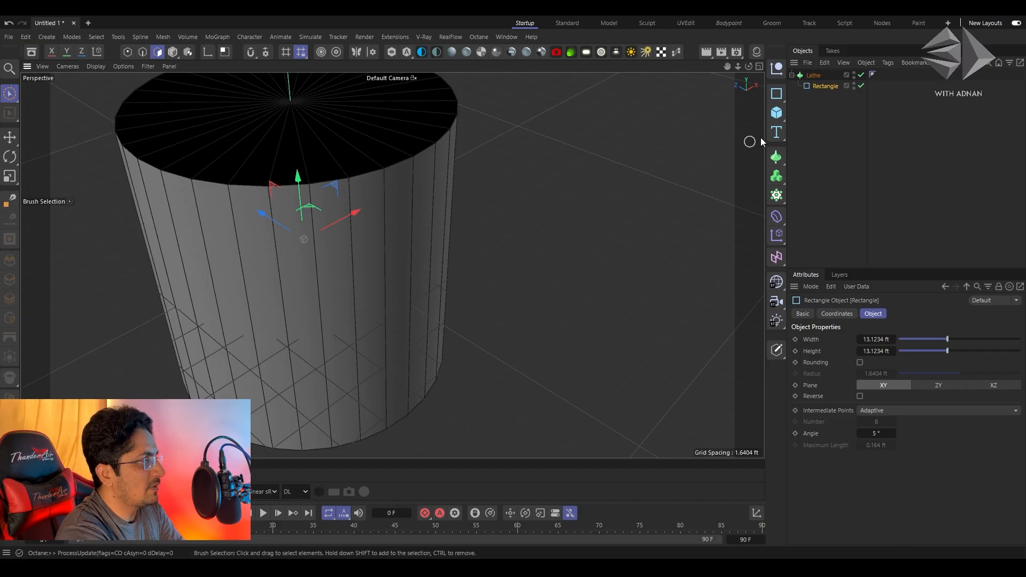
Take the Rectangle spline out of the Lathe and delete it
left_click_drag(825, 86, 832, 122)
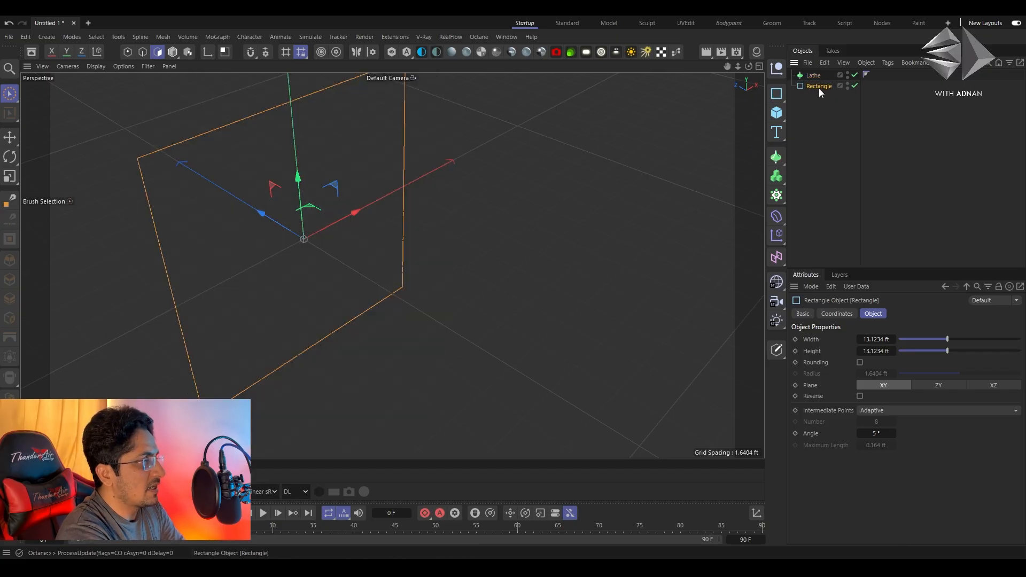
key("Delete")
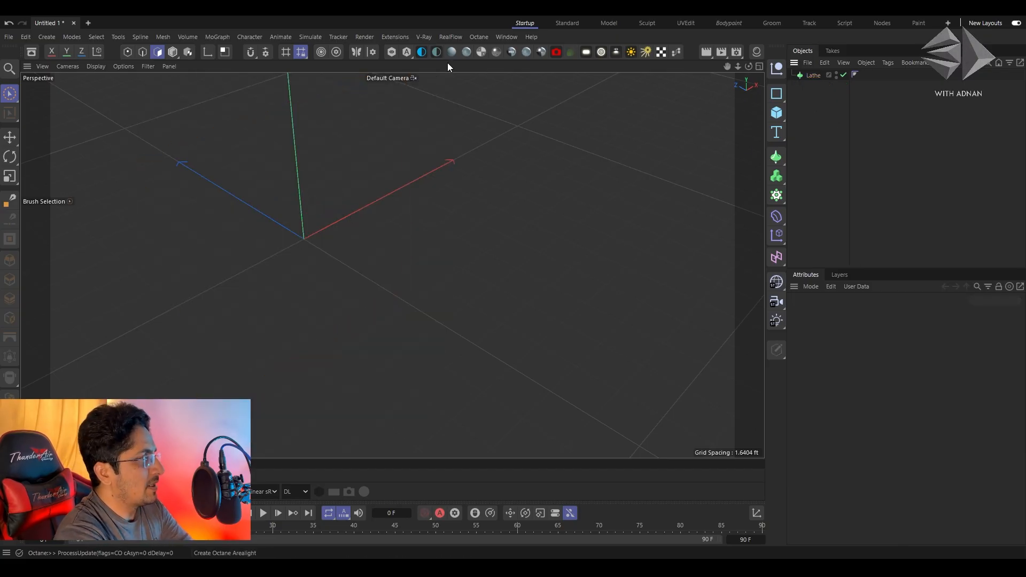
Draw an open five-point Bezier goblet profile with the Spline Pen in the front view, starting on the vertical axis and ending with a flat base
left_click(11, 201)
left_click(12, 201)
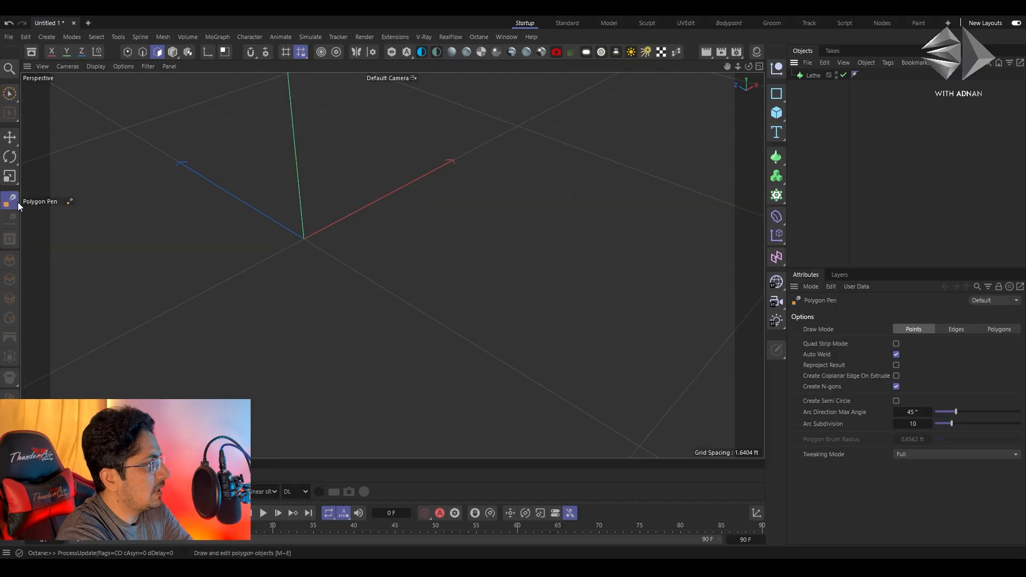
left_click(172, 51)
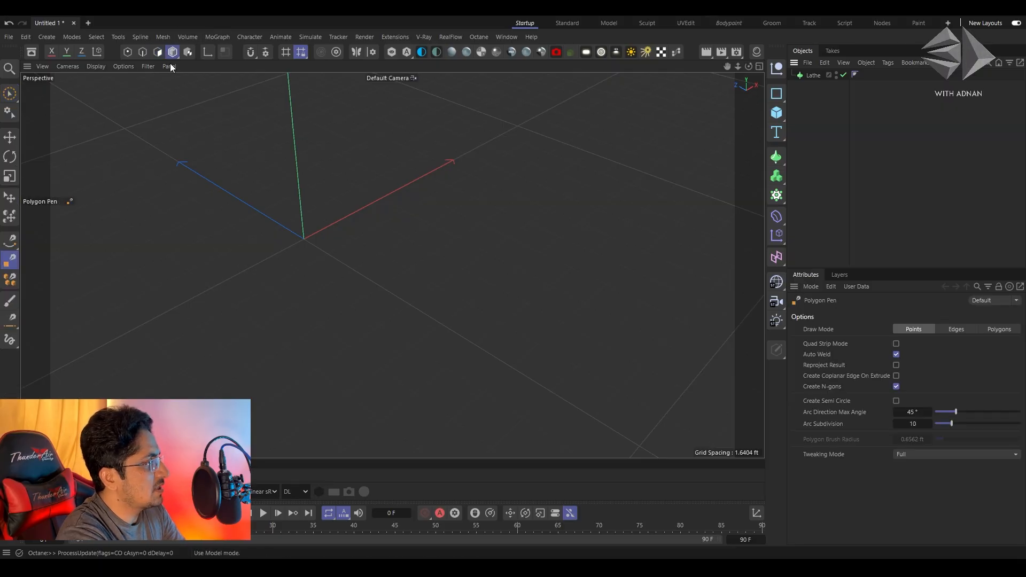
left_click(10, 241)
left_click_drag(334, 199, 381, 320, "alt")
key("F4")
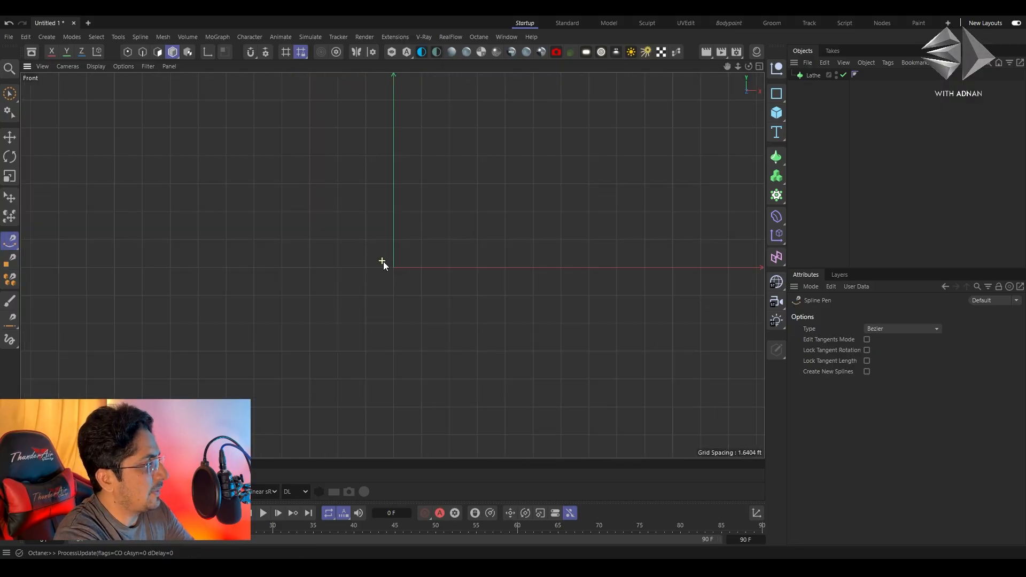
scroll(400, 233, "down", 2)
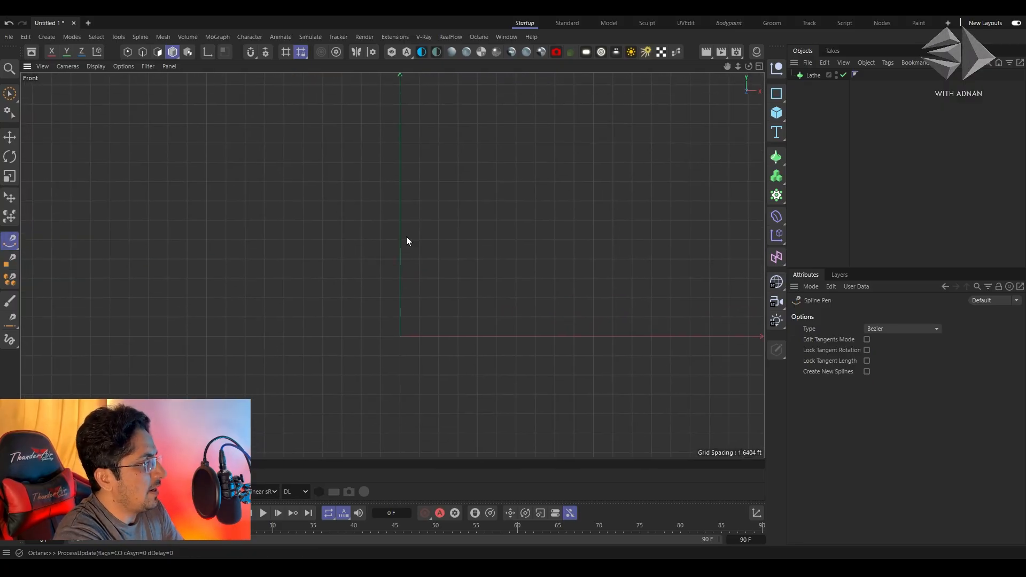
left_click(400, 186)
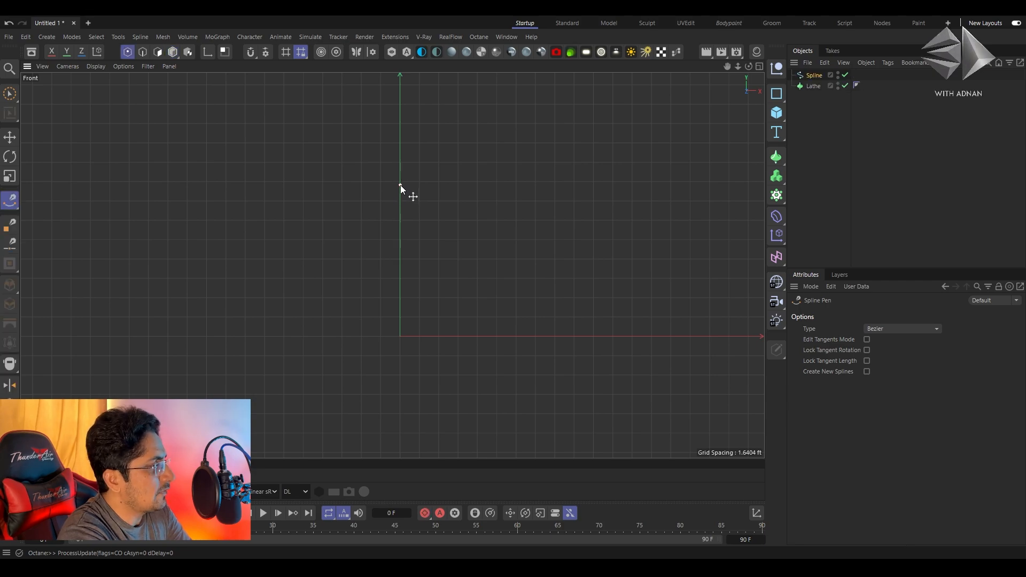
left_click(465, 185)
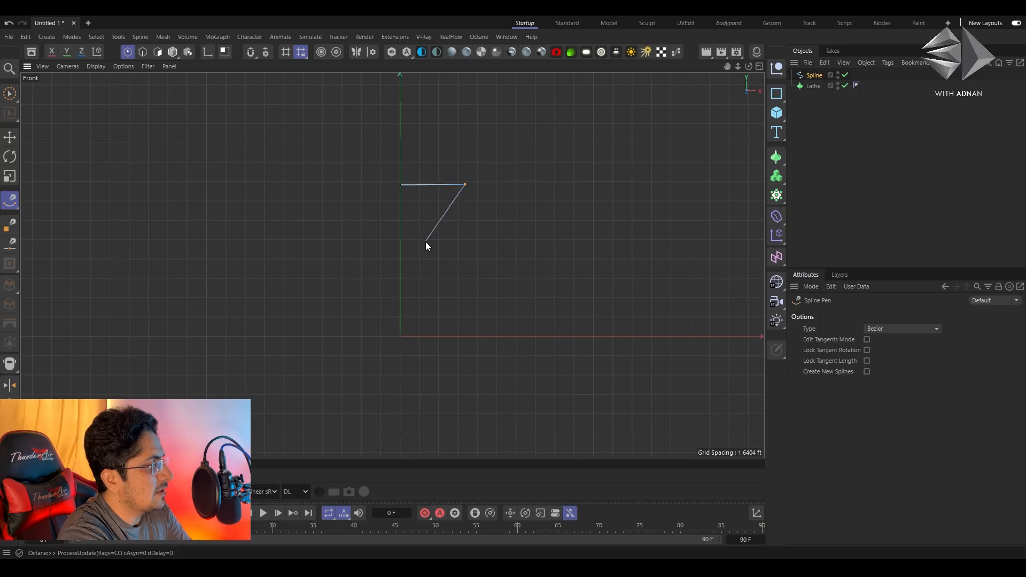
left_click_drag(426, 242, 396, 259)
left_click(411, 332)
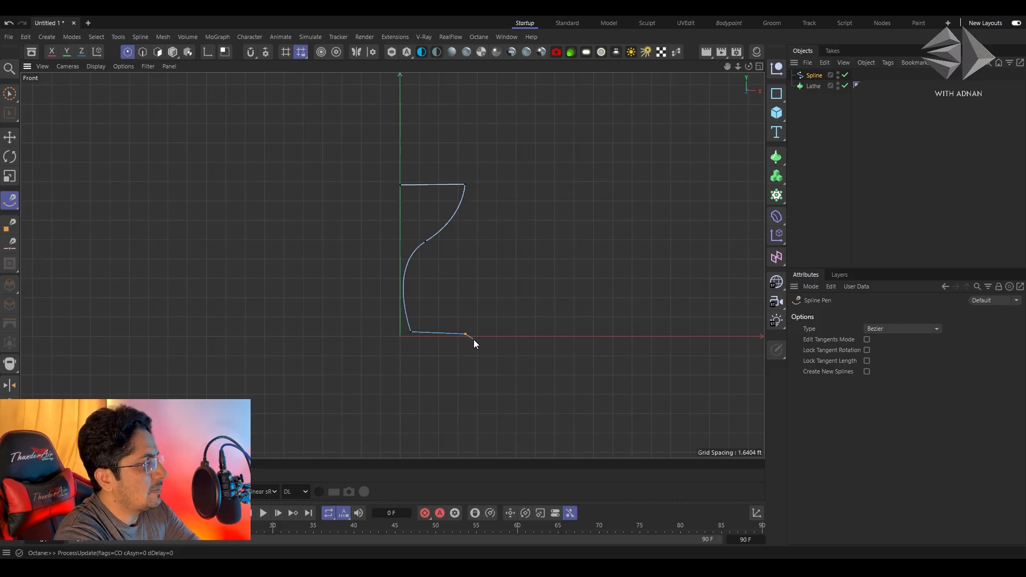
In the perspective view, move the profile's top point on the axis outward along X, close to the outer rim point
key("F1")
left_click_drag(454, 307, 377, 147, "alt")
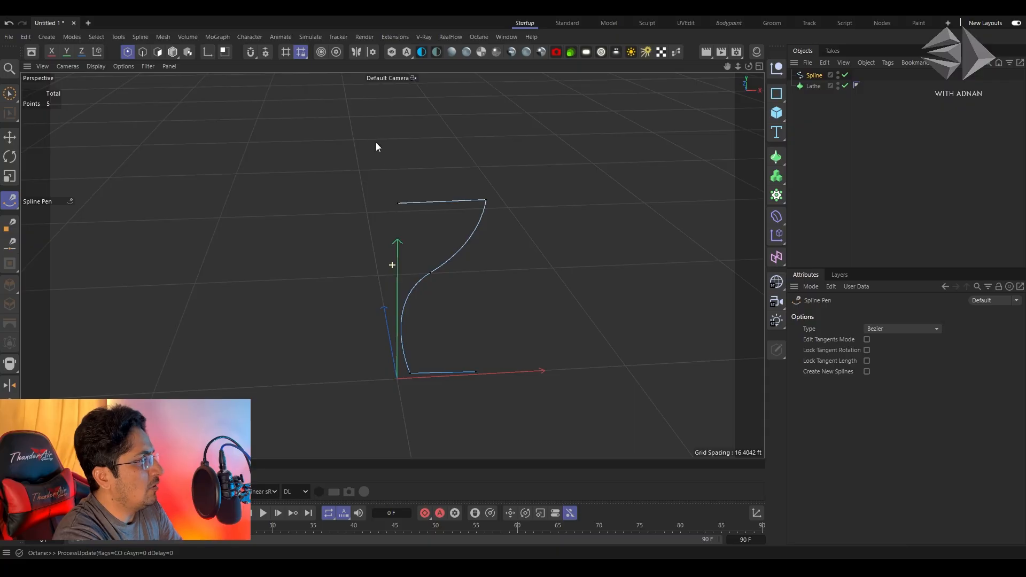
left_click(3, 98)
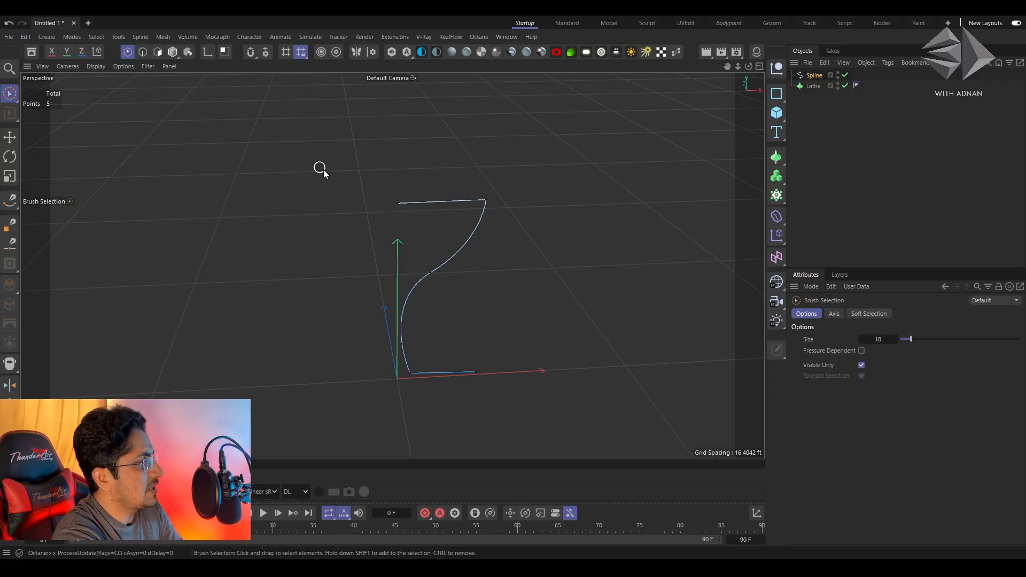
left_click(398, 205)
left_click_drag(450, 204, 526, 204)
scroll(449, 272, "up", 4)
middle_click_drag(432, 229, 494, 227, "alt")
scroll(483, 300, "up", 1)
scroll(482, 300, "down", 4)
left_click_drag(494, 226, 514, 250, "alt")
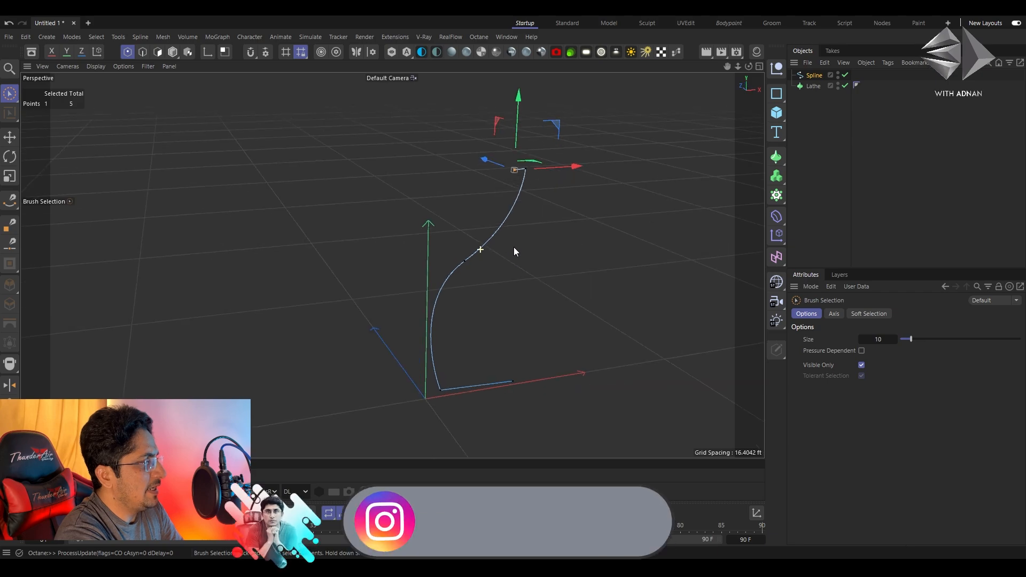
Nest the profile spline inside the Lathe to generate the goblet, and check its bowl and rim
left_click(810, 110)
mouse_move(816, 78)
left_mouse_down()
mouse_move(820, 107)
mouse_move(814, 76)
left_mouse_up()
scroll(492, 284, "down", 1)
middle_click_drag(418, 227, 418, 280, "alt")
left_click_drag(418, 280, 442, 321, "alt")
scroll(478, 325, "up", 3)
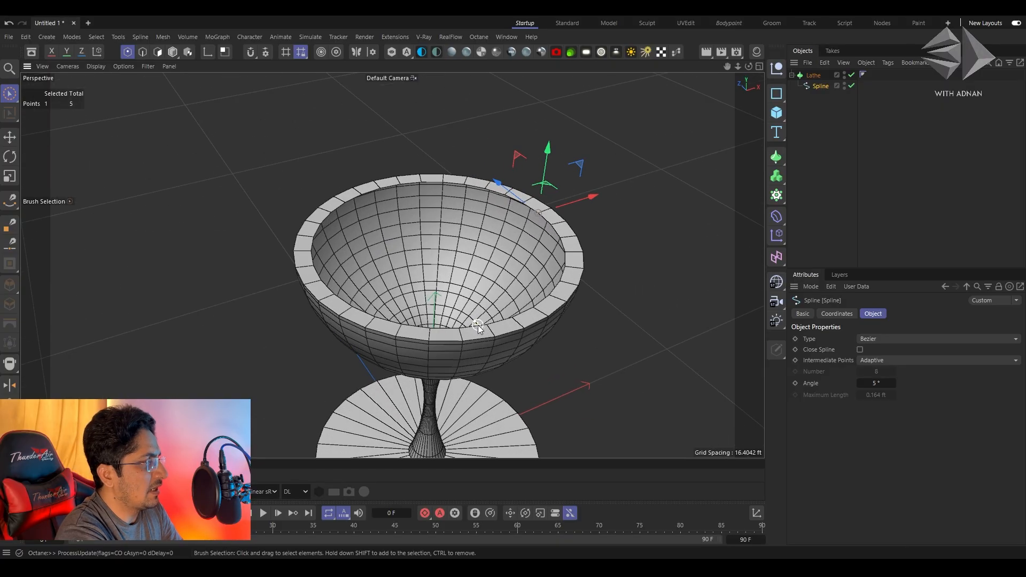
middle_click_drag(423, 340, 391, 264, "alt")
left_click_drag(476, 269, 465, 251, "alt")
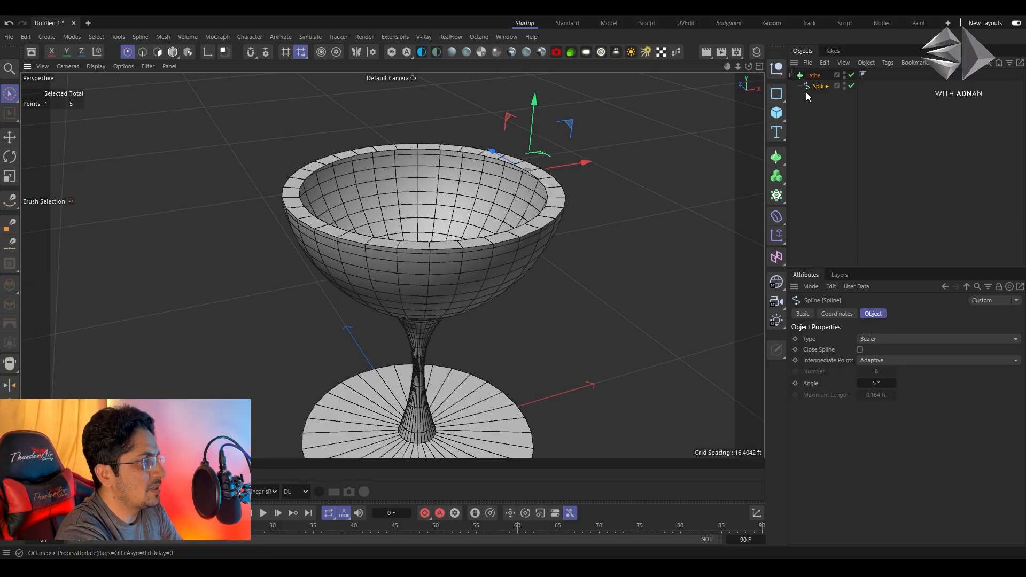
Thin the goblet's rim by moving the inner rim point about 0.3 ft outward along X
left_click_drag(588, 162, 591, 161)
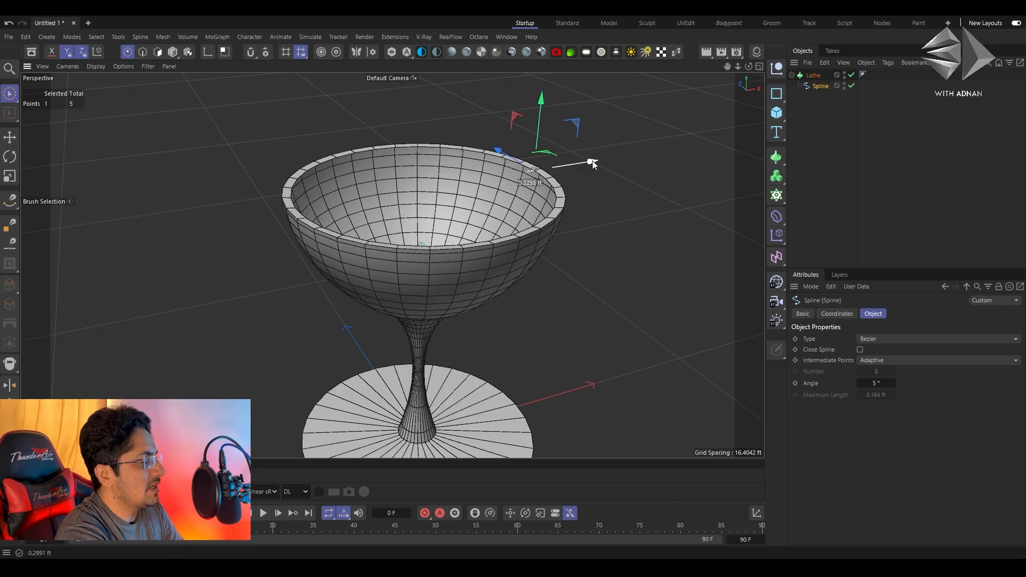
scroll(536, 182, "up", 5)
left_click_drag(539, 211, 437, 208, "alt")
scroll(435, 283, "down", 3)
left_click_drag(393, 265, 678, 168, "alt")
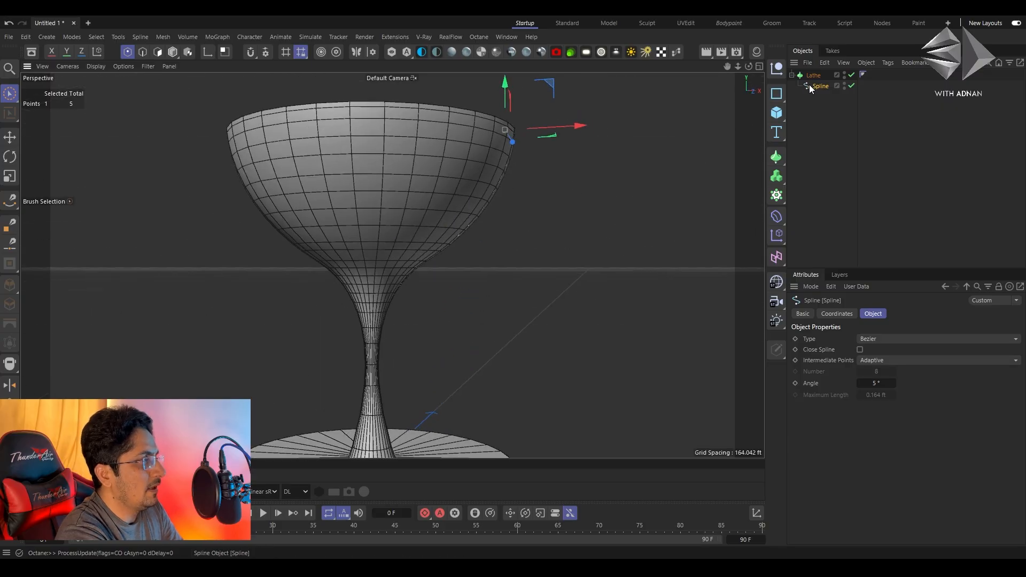
Widen the goblet's bowl by moving the profile's middle curve point outward along X with the Lathe temporarily disabled
left_click(852, 75)
left_click_drag(558, 260, 566, 170, "alt")
left_click(449, 163)
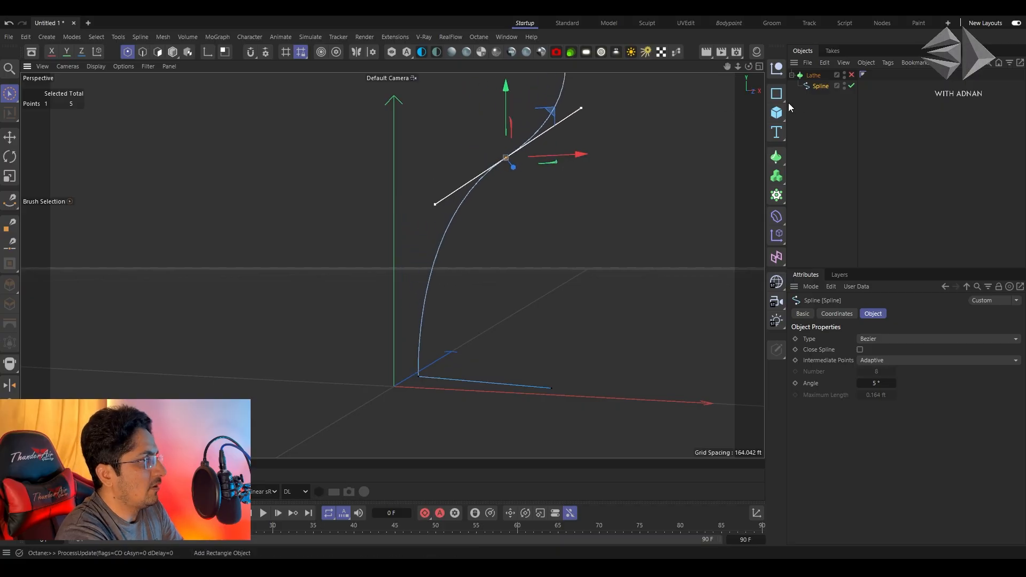
left_click(853, 75)
scroll(419, 276, "down", 4)
middle_click_drag(391, 193, 387, 271, "alt")
left_click_drag(387, 271, 423, 227, "alt")
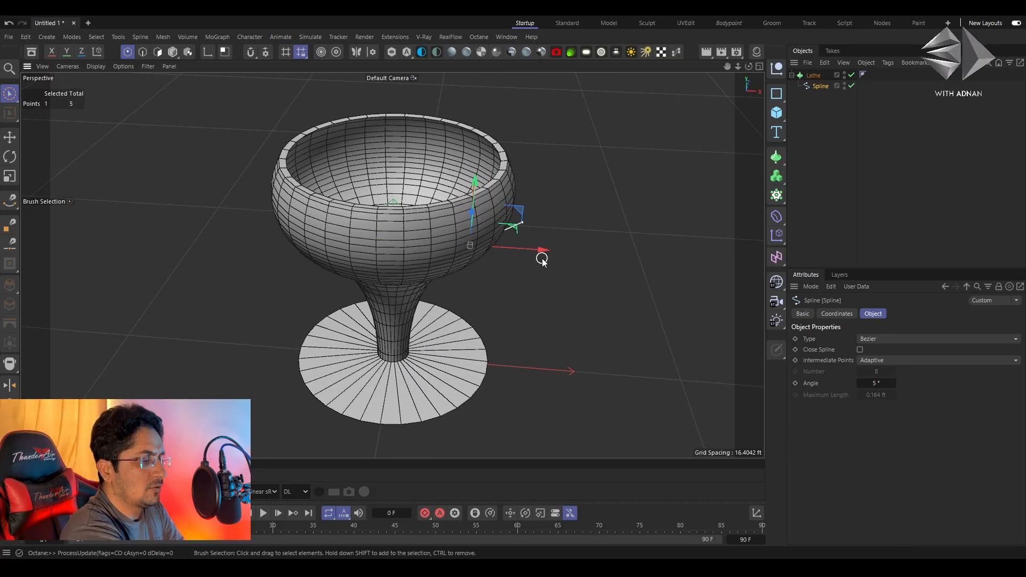